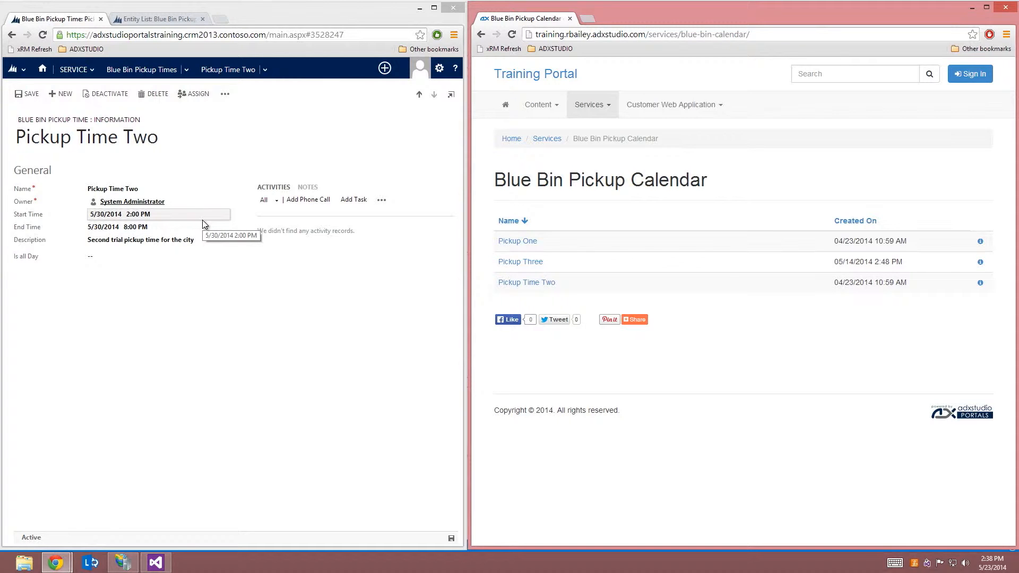
Step: Enable the Calendar View on the Blue Bin Pickup Calendar entity list and save the record
{"action": "left_click", "coordinate": [151, 19]}
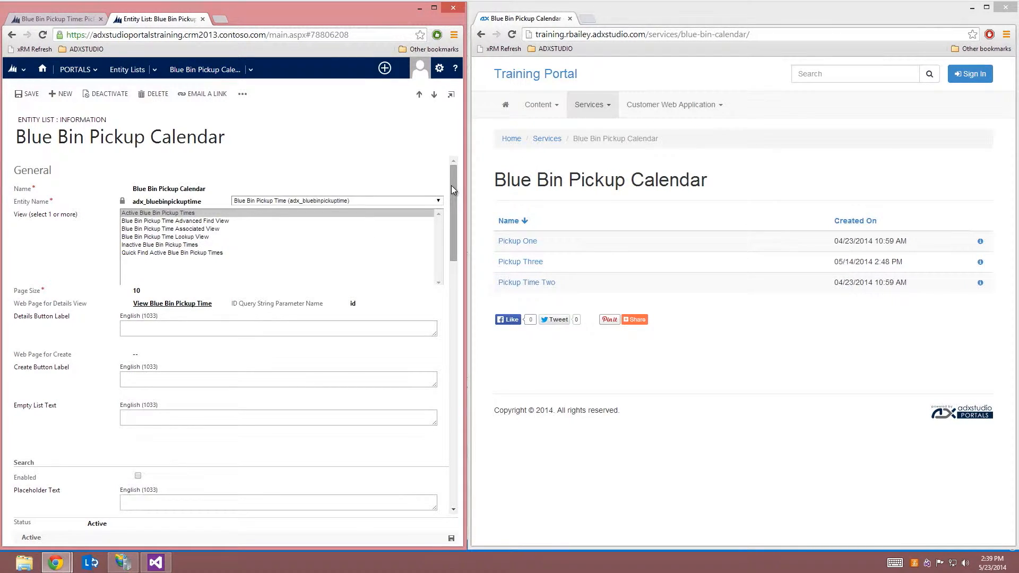
{"action": "left_click_drag", "start_coordinate": [452, 185], "coordinate": [451, 396]}
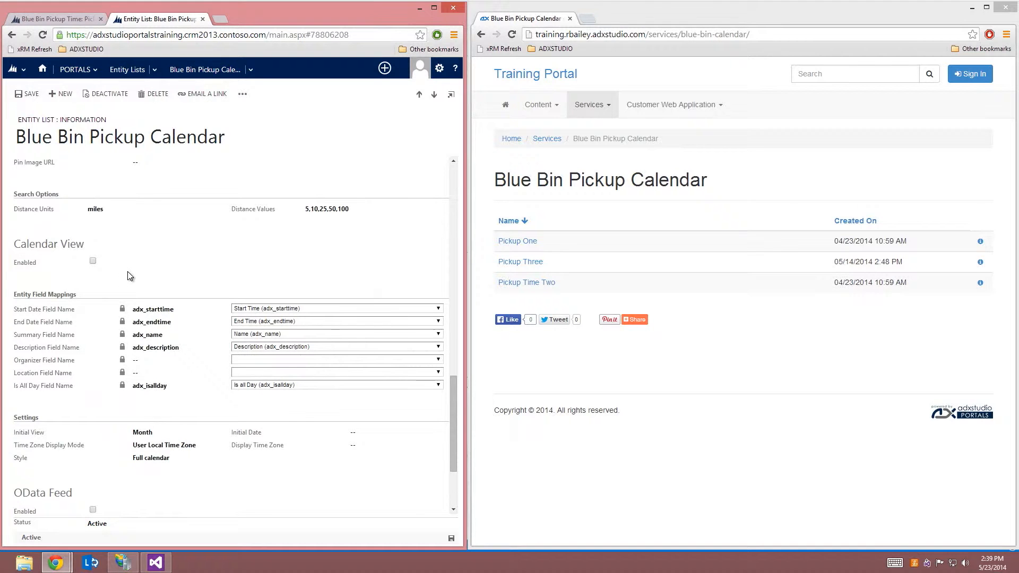
{"action": "left_click", "coordinate": [93, 260]}
{"action": "left_click", "coordinate": [450, 538]}
Step: Reload the portal's Blue Bin Pickup Calendar page and compare the May 30 event with the Pickup Time Two record
{"action": "left_click", "coordinate": [490, 49]}
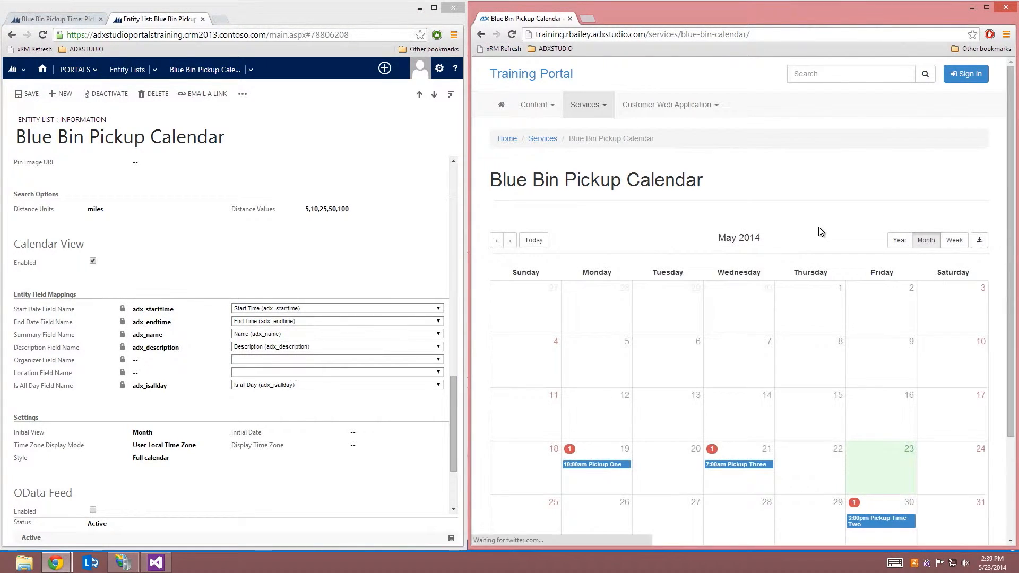
{"action": "scroll", "coordinate": [821, 231], "scroll_direction": "down", "scroll_amount": 2}
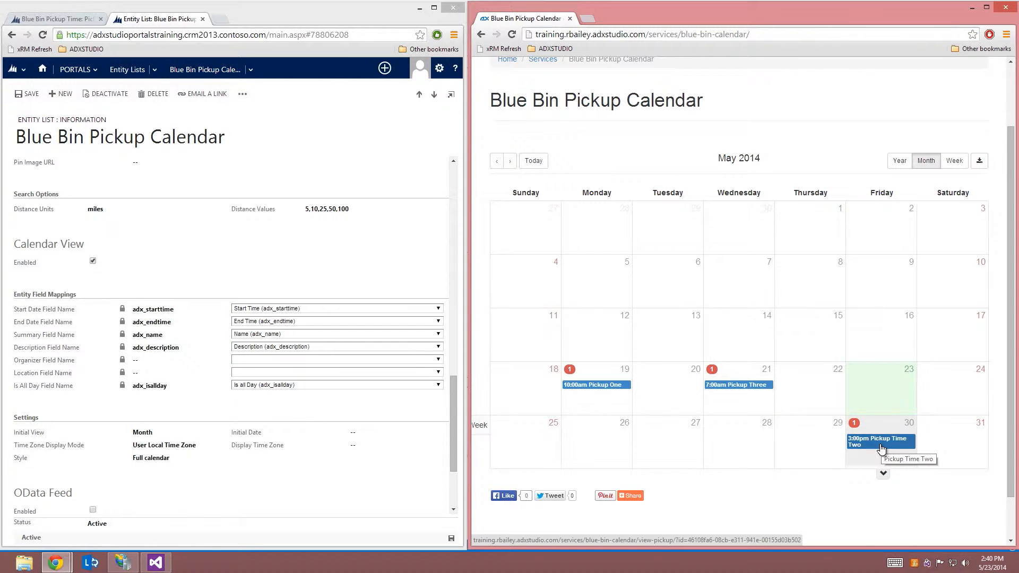
{"action": "left_click", "coordinate": [54, 19]}
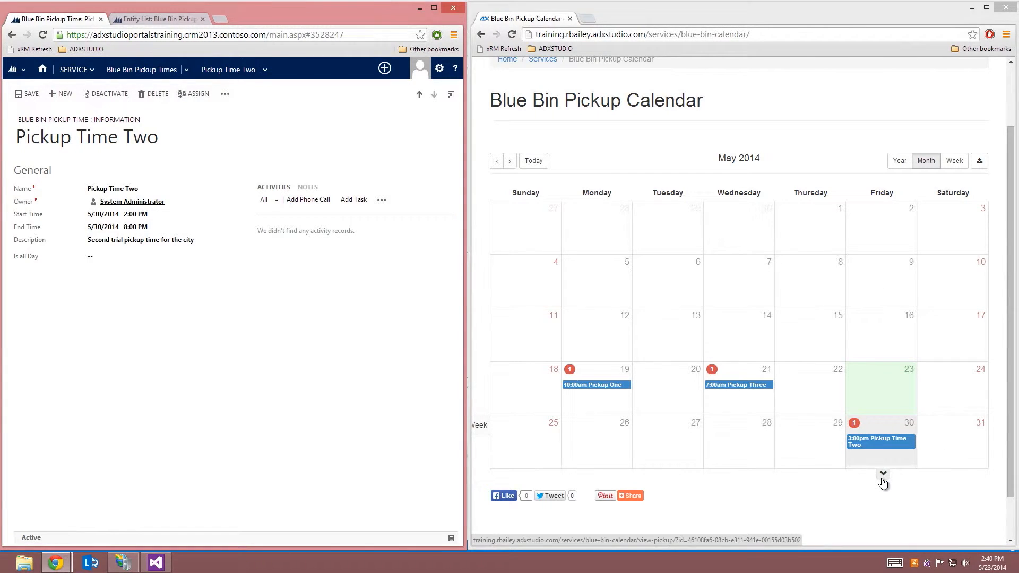
{"action": "left_click", "coordinate": [883, 473]}
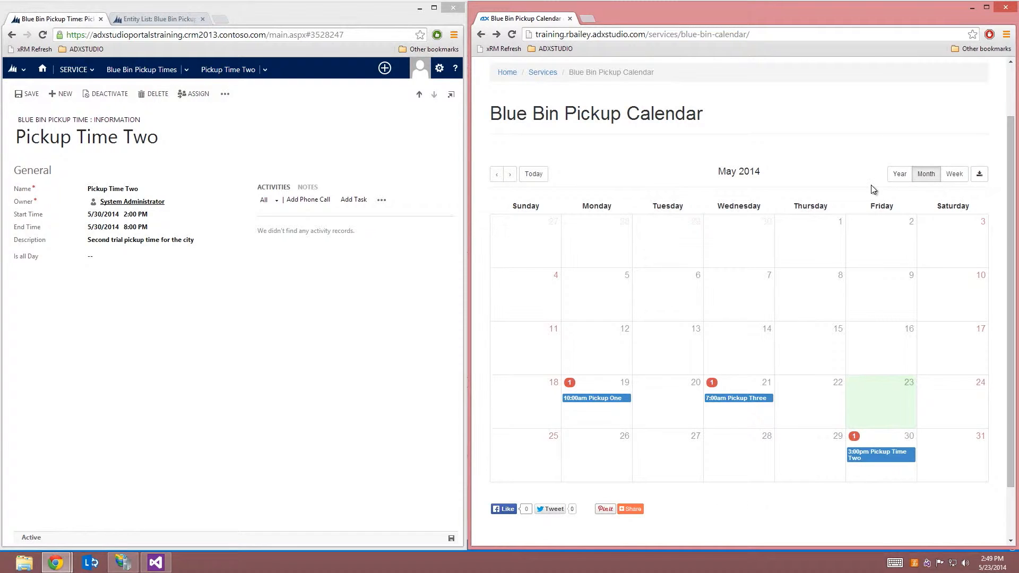
Step: Show the portal calendar by year, expand May's events, and open the May 2014 month view
{"action": "left_click", "coordinate": [897, 177]}
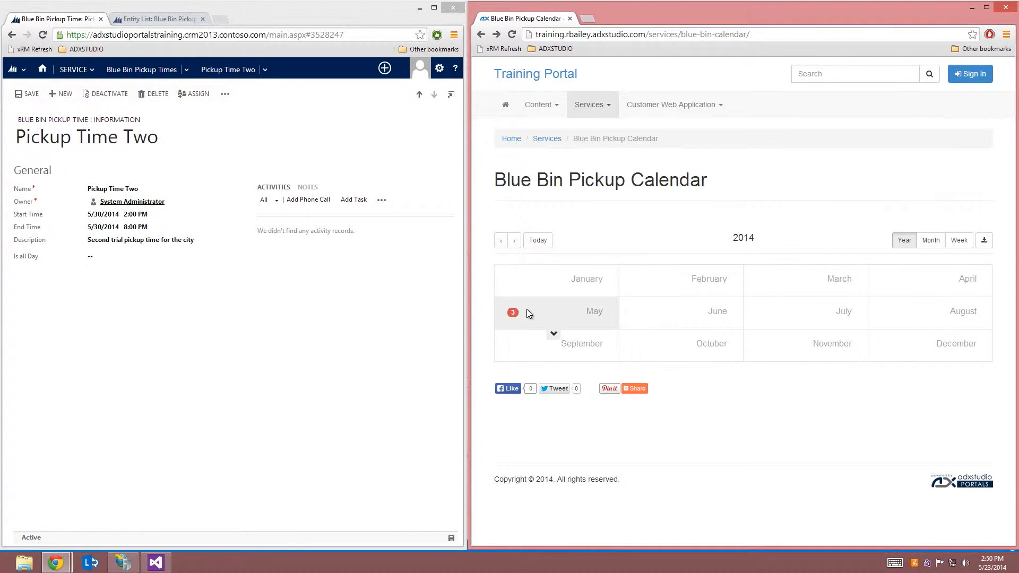
{"action": "left_click", "coordinate": [549, 324]}
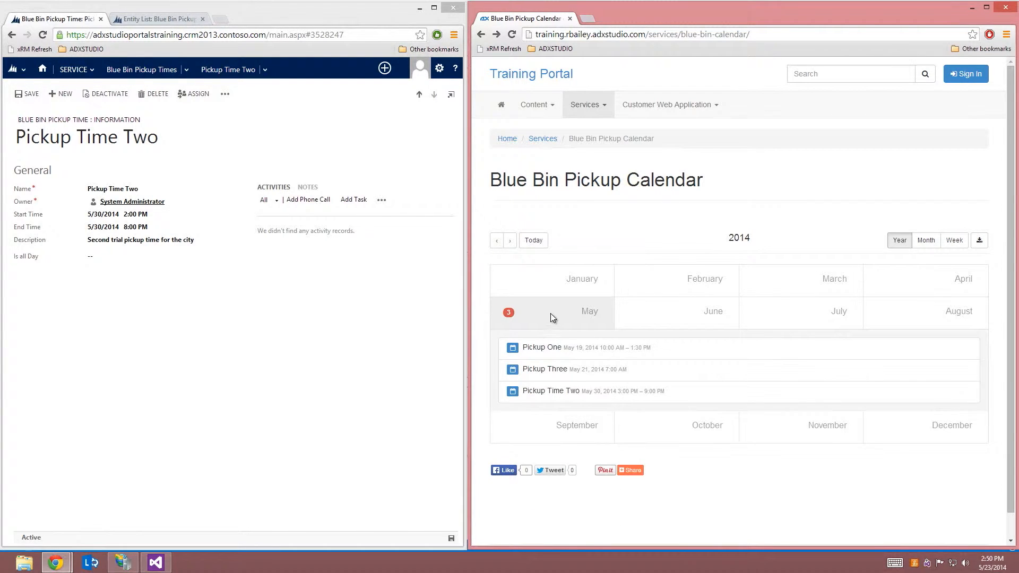
{"action": "left_click", "coordinate": [590, 314]}
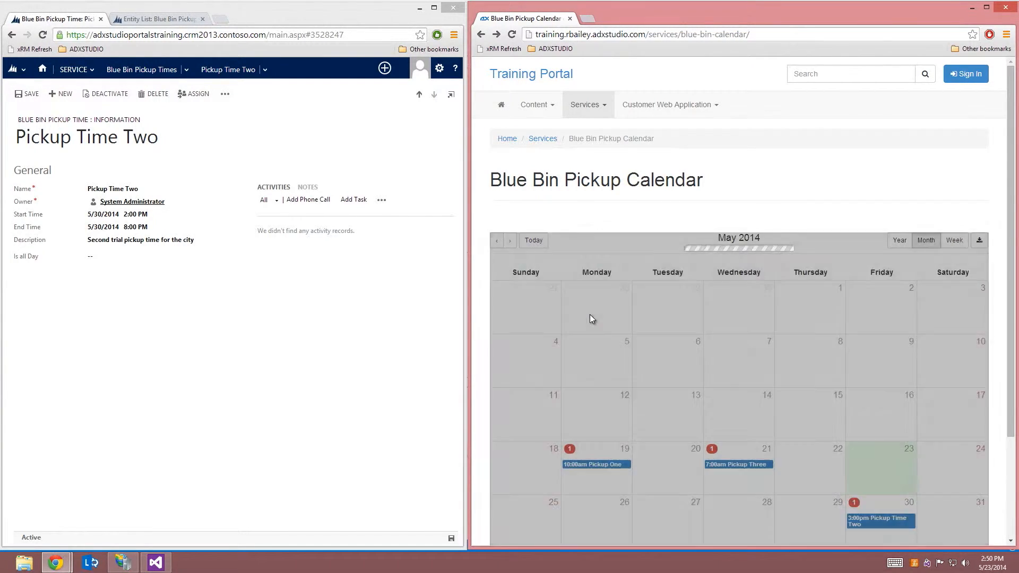
{"action": "scroll", "coordinate": [751, 322], "scroll_direction": "down", "scroll_amount": 2}
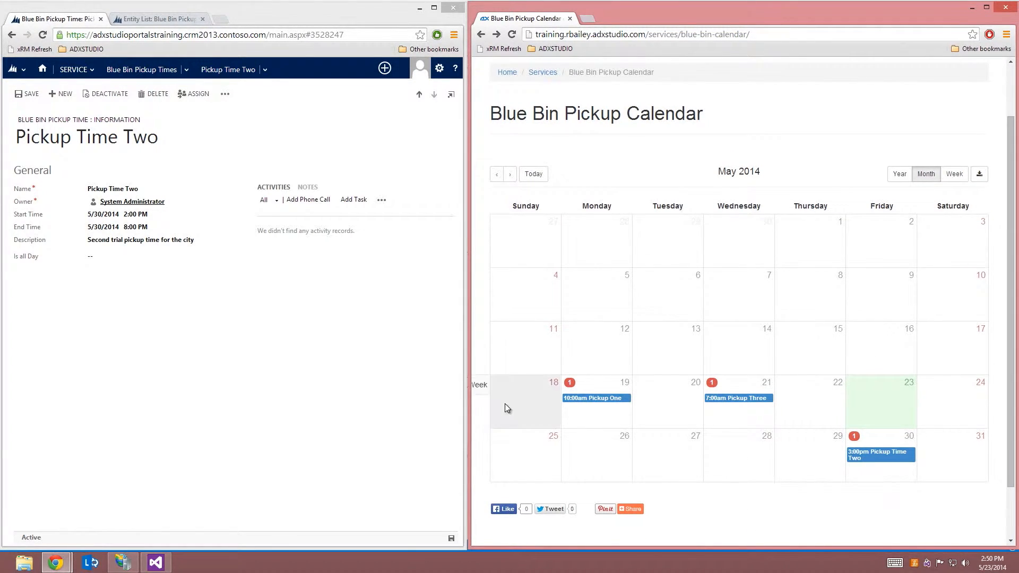
Step: View the week of 18 May, page to the following week and back, and return to the month view
{"action": "left_click", "coordinate": [482, 389]}
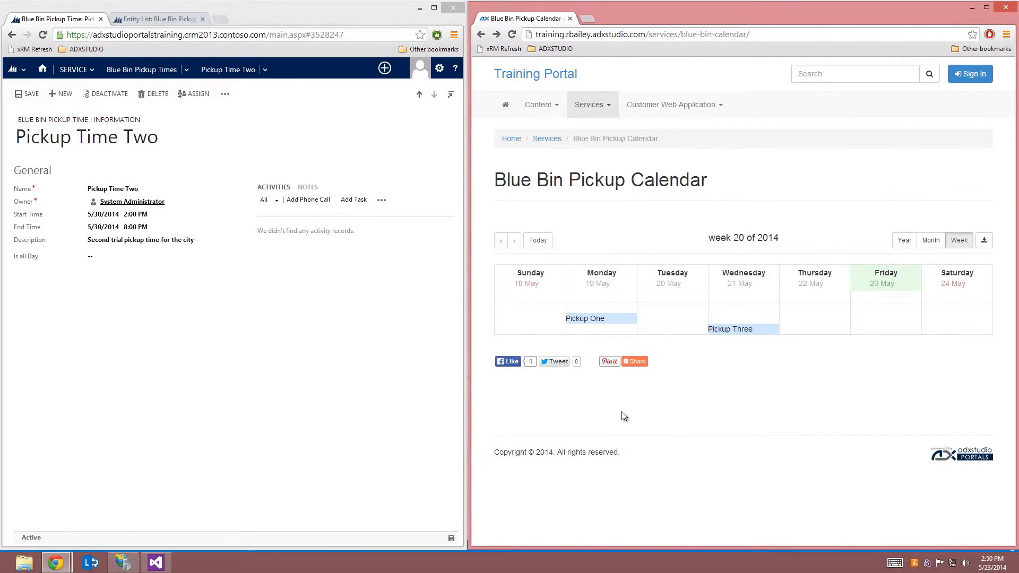
{"action": "left_click", "coordinate": [514, 240]}
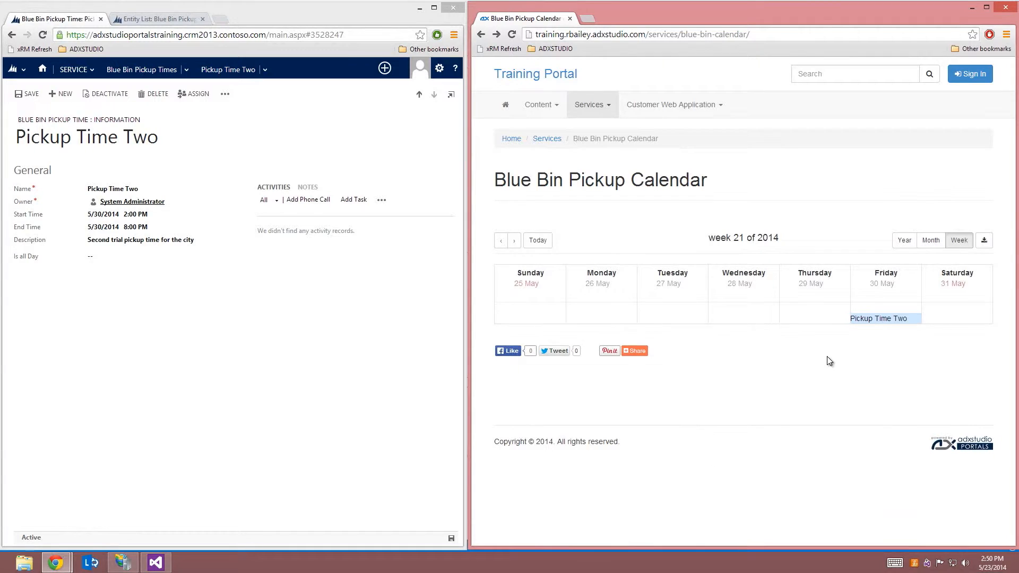
{"action": "left_click", "coordinate": [500, 240]}
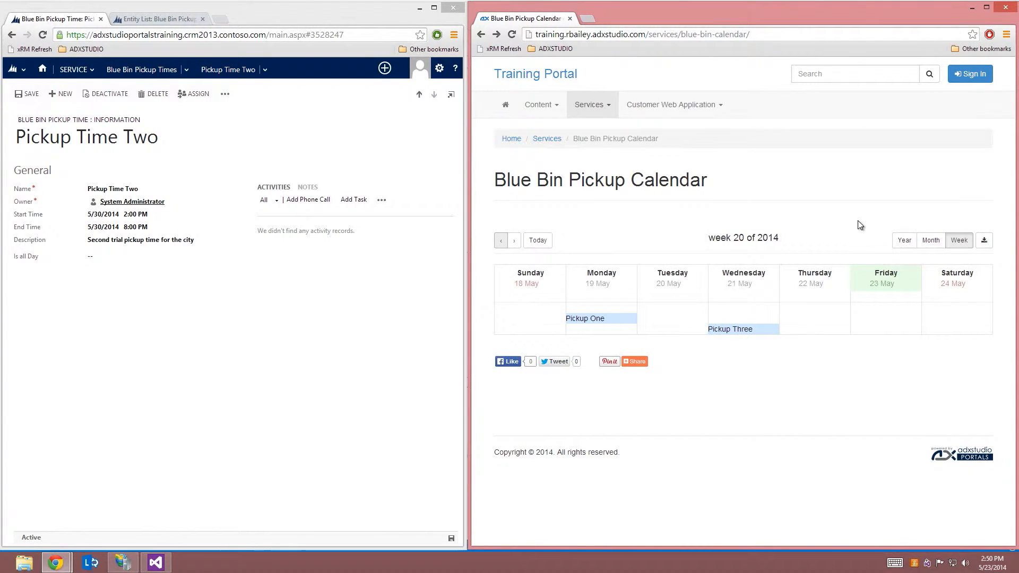
{"action": "left_click", "coordinate": [932, 240]}
{"action": "scroll", "coordinate": [827, 206], "scroll_direction": "down", "scroll_amount": 1}
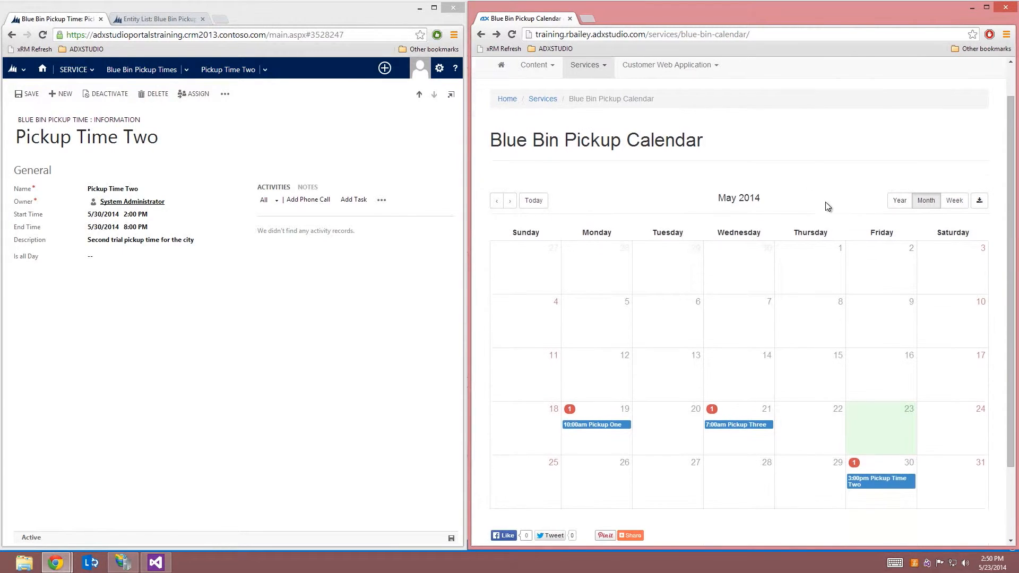
{"action": "scroll", "coordinate": [831, 201], "scroll_direction": "down", "scroll_amount": 1}
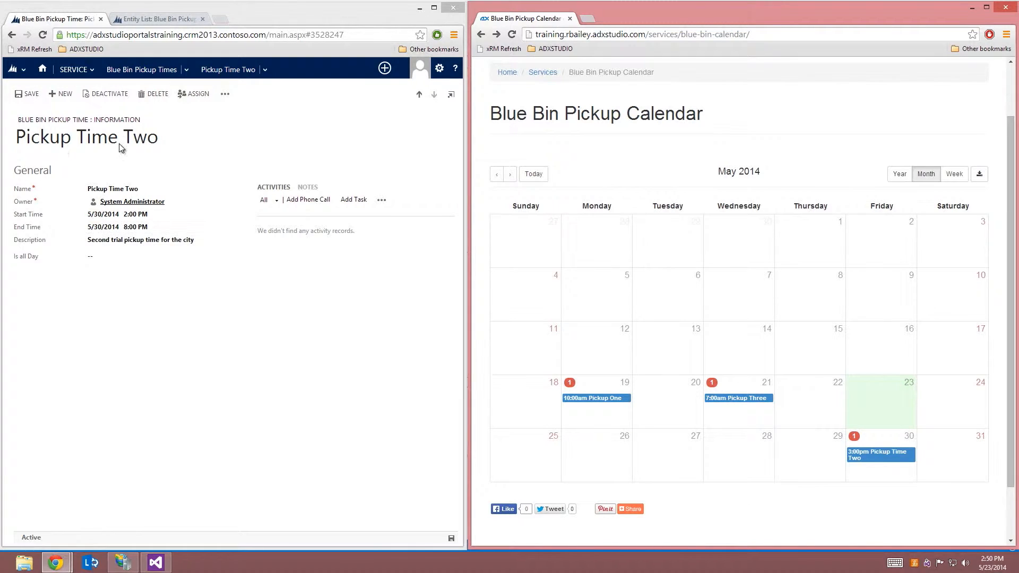
Step: Set the end date of Pickup Time Two to 5/31/2014 and save the record
{"action": "left_click", "coordinate": [106, 229]}
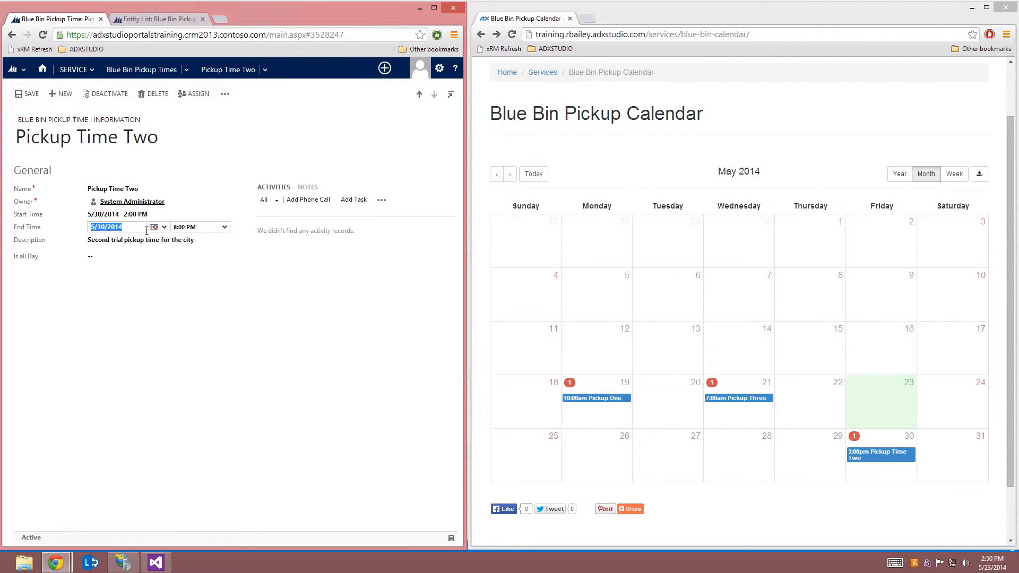
{"action": "left_click", "coordinate": [153, 227]}
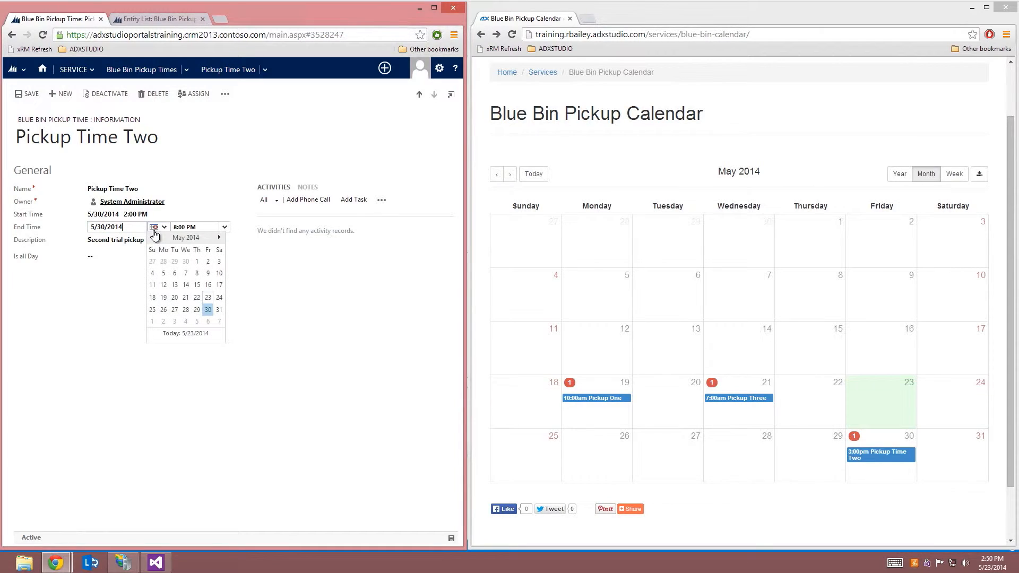
{"action": "left_click", "coordinate": [219, 310]}
{"action": "left_click", "coordinate": [159, 308]}
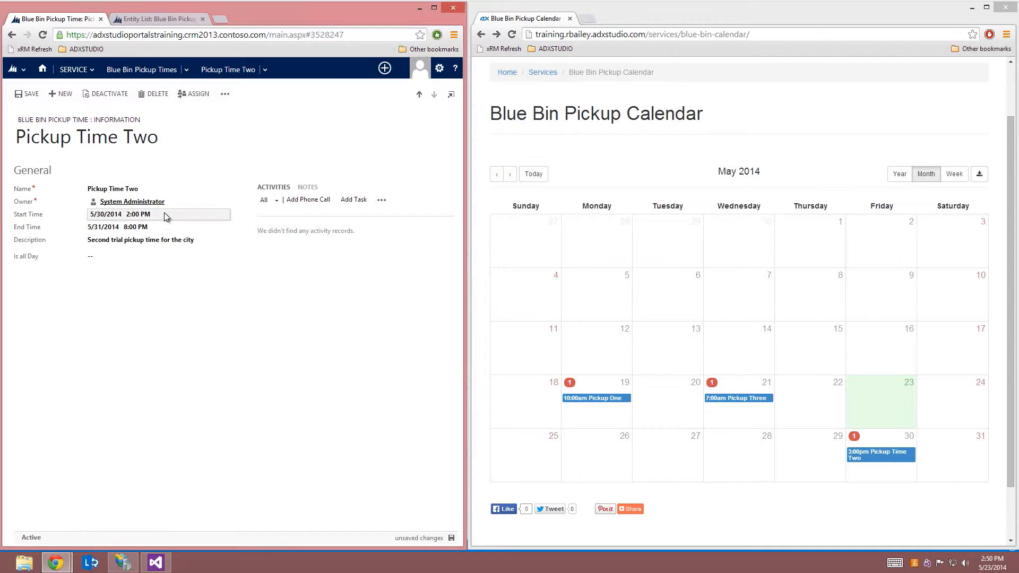
{"action": "left_click", "coordinate": [452, 538]}
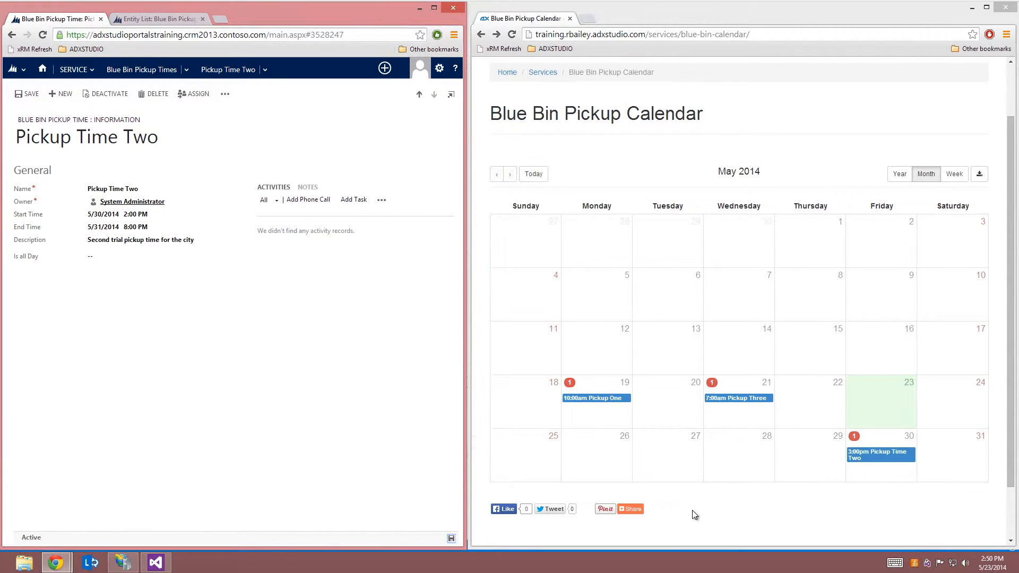
Step: Reload the portal calendar, bring the entity list record back up, and inspect the Pickup Time Two details for May 30 and 31
{"action": "left_click", "coordinate": [496, 49]}
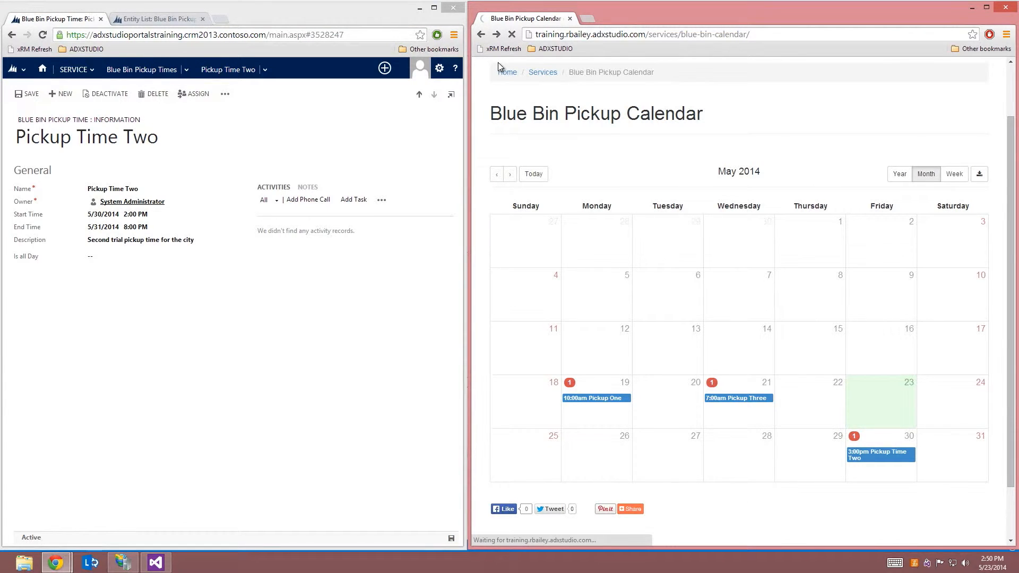
{"action": "scroll", "coordinate": [704, 267], "scroll_direction": "down", "scroll_amount": 3}
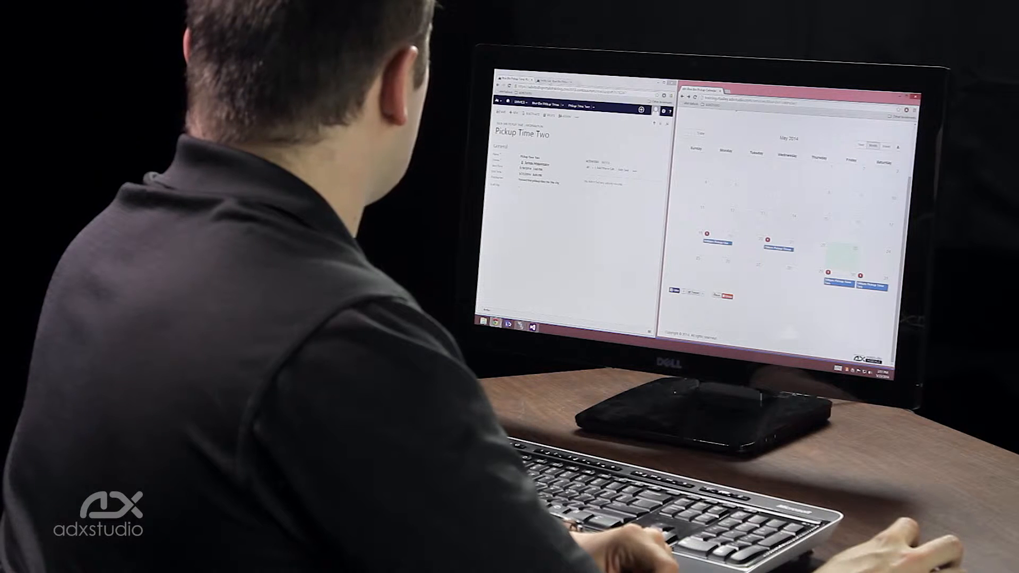
{"action": "left_click", "coordinate": [553, 81]}
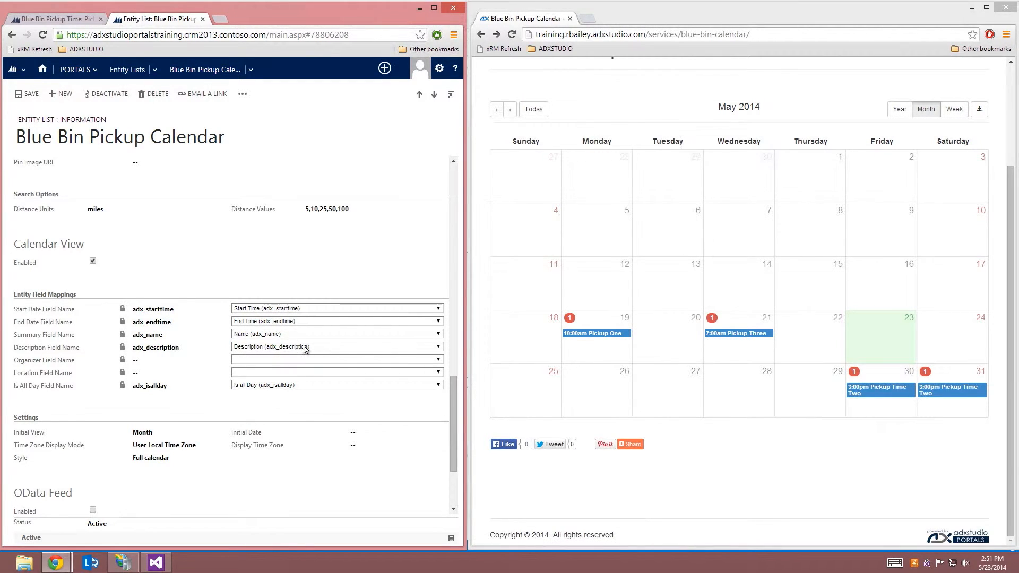
{"action": "left_click", "coordinate": [884, 419]}
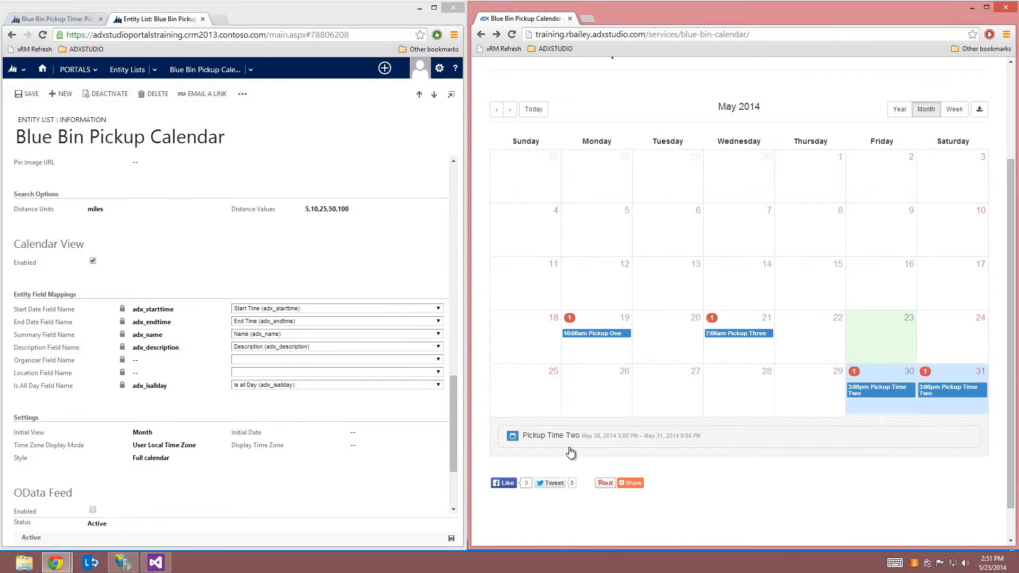
{"action": "left_click", "coordinate": [545, 462]}
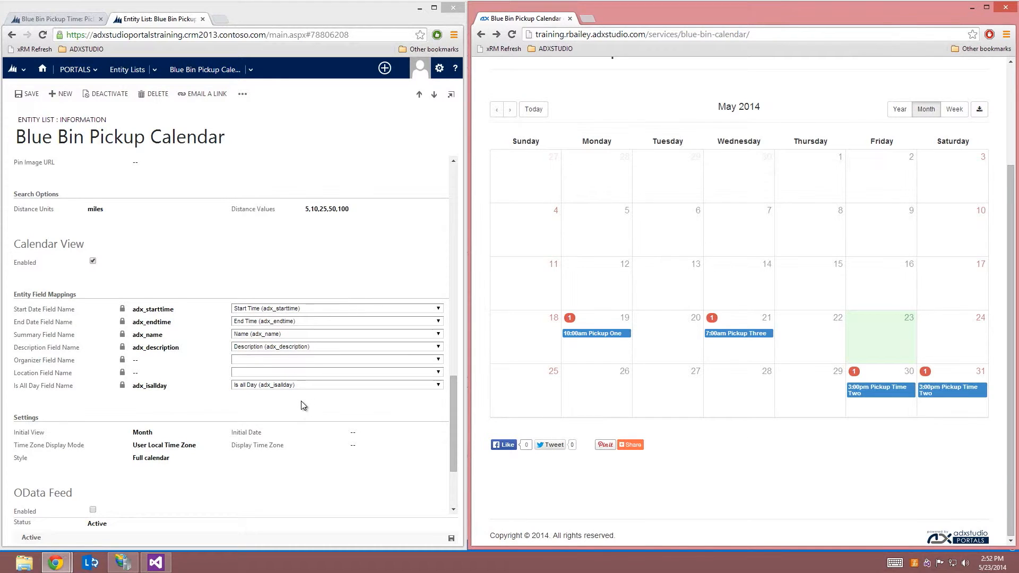
Step: Review the available choices for the calendar's Initial View and Time Zone Display Mode settings
{"action": "scroll", "coordinate": [301, 401], "scroll_direction": "down", "scroll_amount": 1}
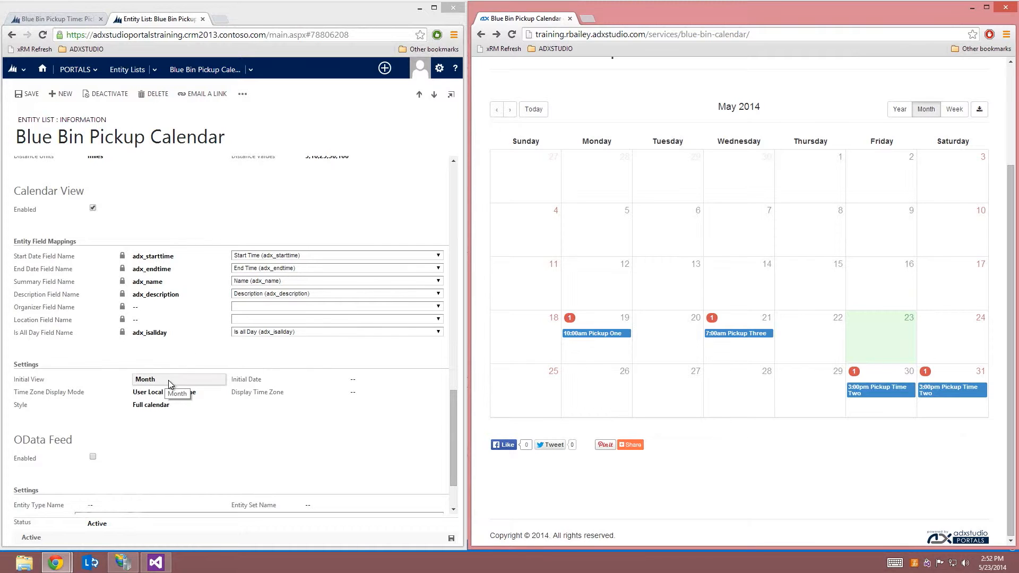
{"action": "left_click", "coordinate": [212, 382]}
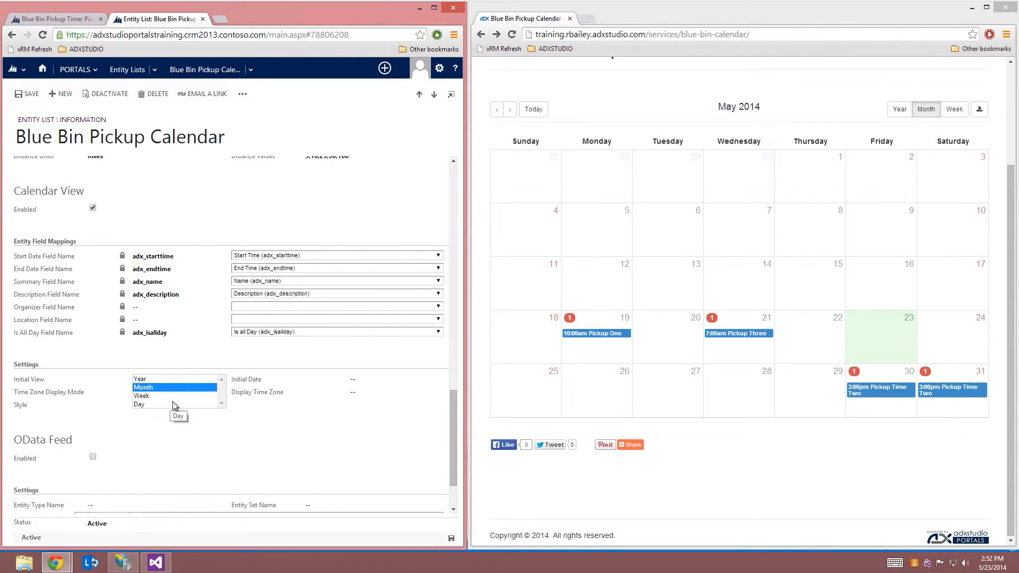
{"action": "left_click", "coordinate": [187, 366]}
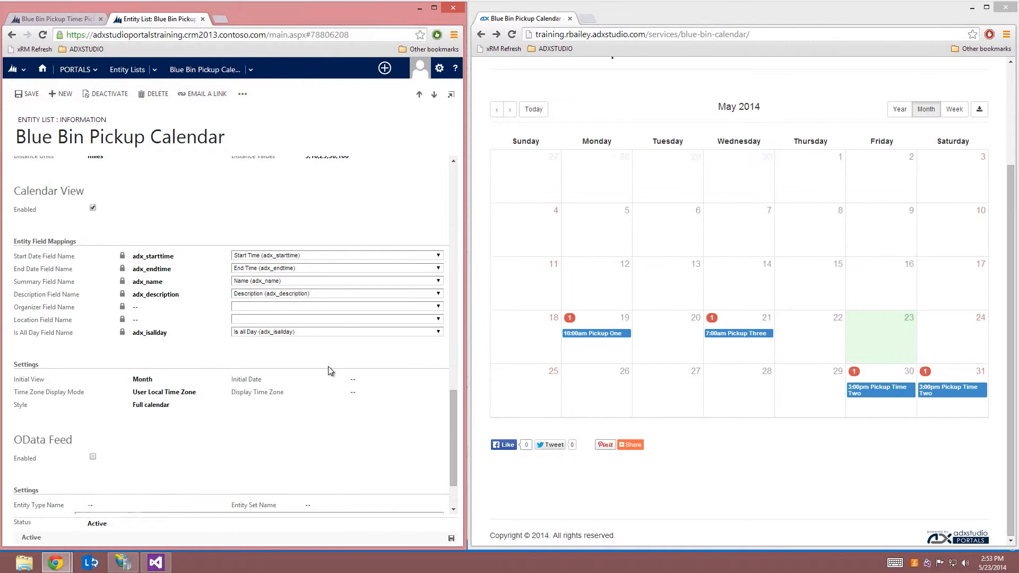
{"action": "left_click", "coordinate": [214, 397]}
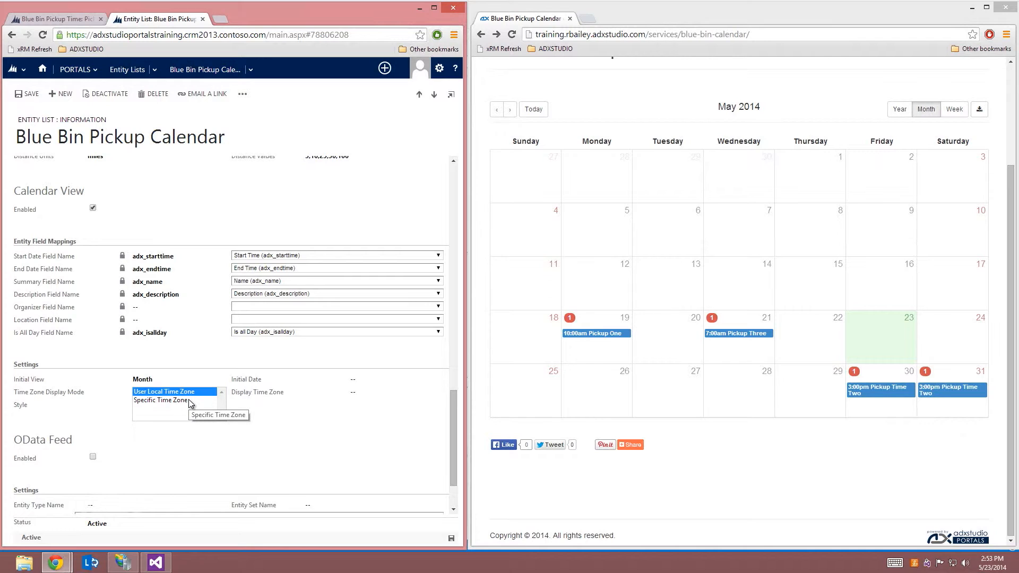
{"action": "left_click", "coordinate": [325, 406]}
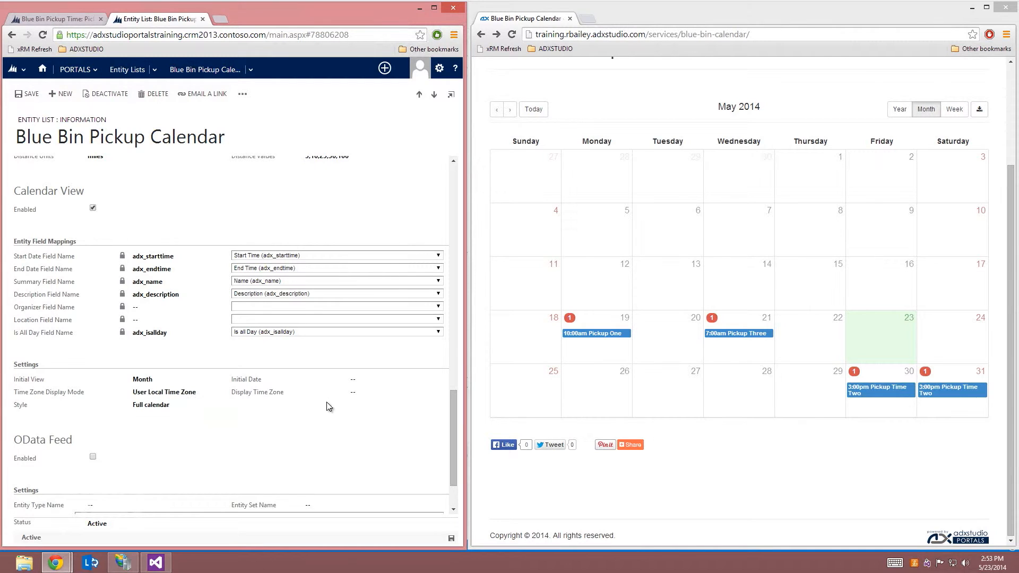
Step: Browse the available time zones for the calendar's Display Time Zone setting and close the list
{"action": "left_click", "coordinate": [371, 392]}
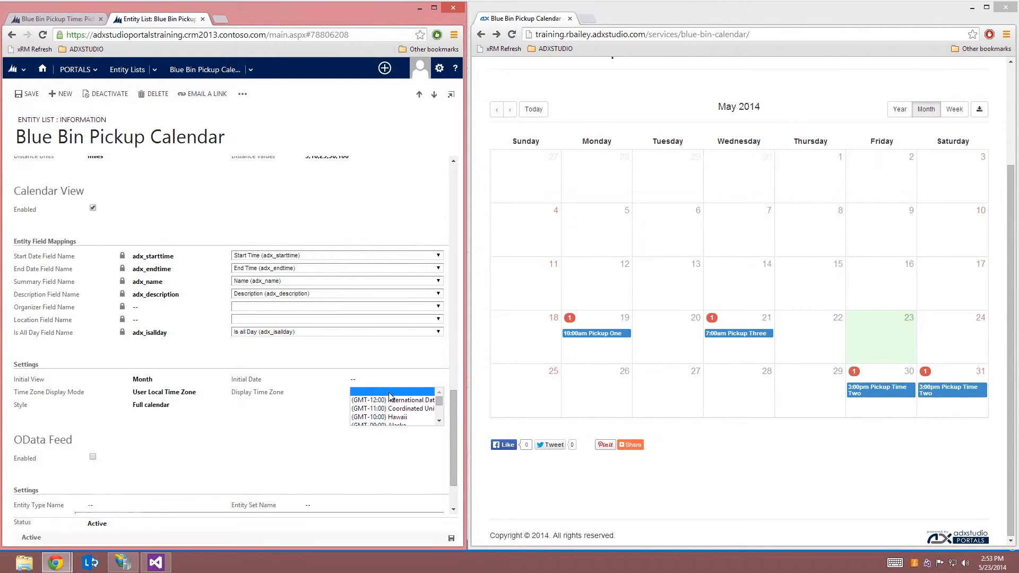
{"action": "scroll", "coordinate": [420, 404], "scroll_direction": "down", "scroll_amount": 2}
{"action": "scroll", "coordinate": [420, 405], "scroll_direction": "down", "scroll_amount": 6}
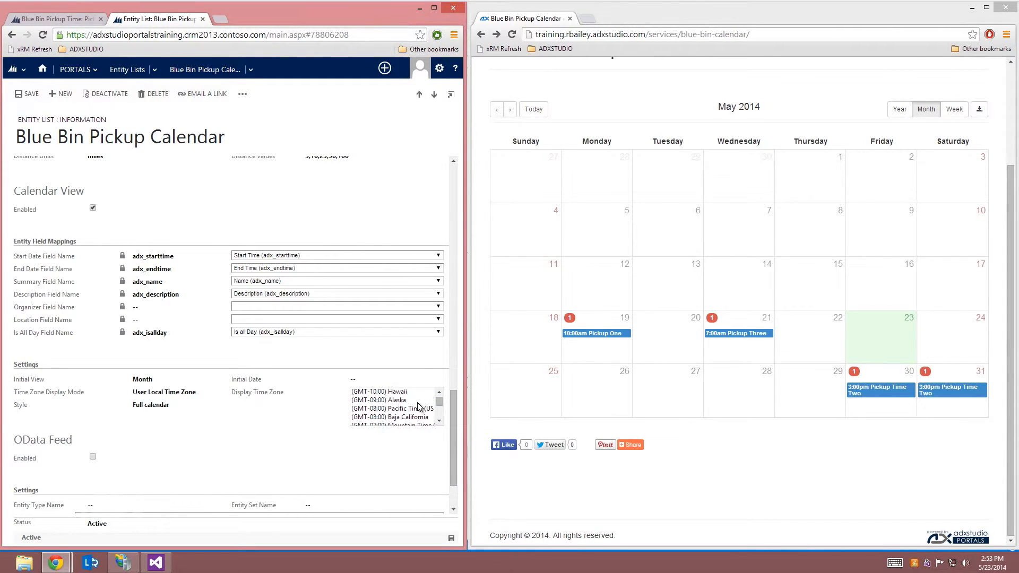
{"action": "scroll", "coordinate": [420, 406], "scroll_direction": "up", "scroll_amount": 3}
{"action": "scroll", "coordinate": [398, 470], "scroll_direction": "down", "scroll_amount": 1}
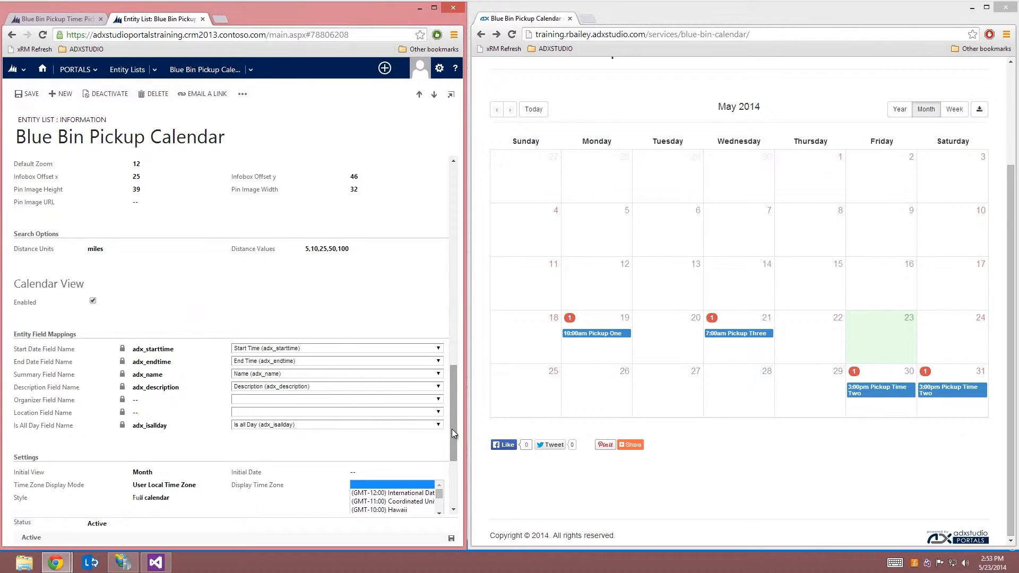
{"action": "left_click_drag", "start_coordinate": [451, 429], "coordinate": [450, 444]}
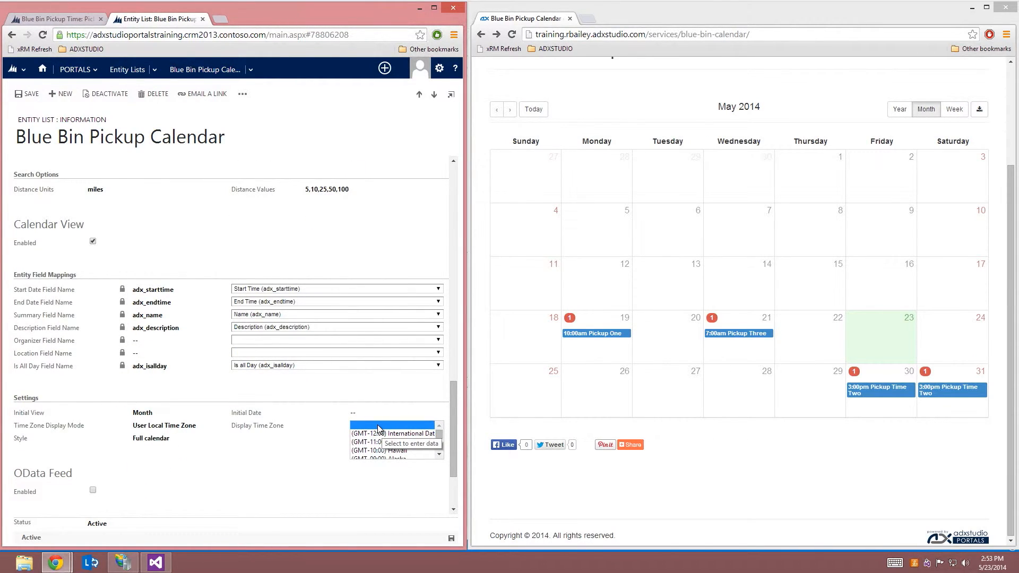
{"action": "left_click", "coordinate": [271, 443]}
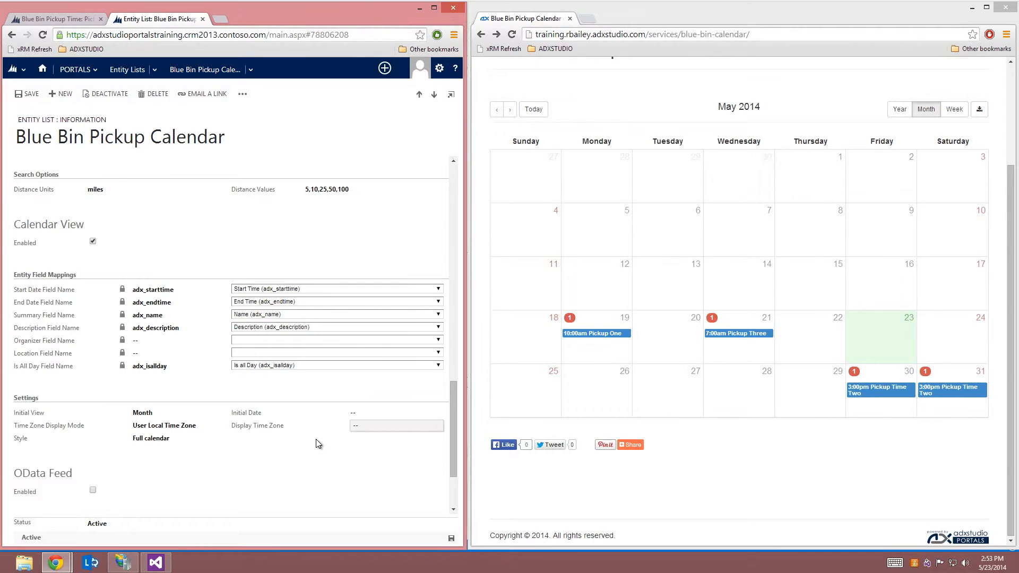
{"action": "scroll", "coordinate": [307, 448], "scroll_direction": "down", "scroll_amount": 1}
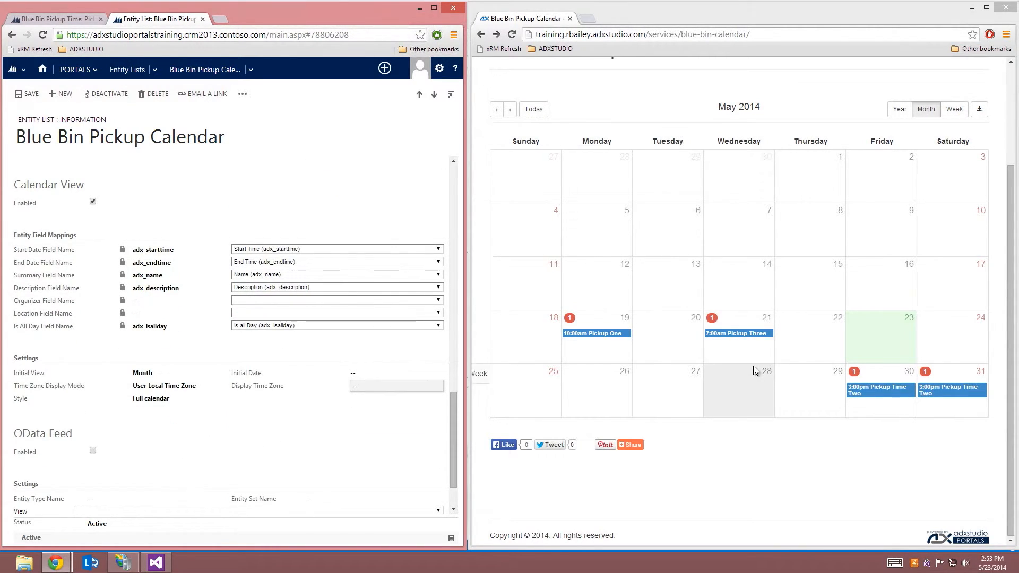
Step: Set the calendar view's Style to Event list, save the entity list record, and refresh the portal calendar
{"action": "scroll", "coordinate": [840, 210], "scroll_direction": "up", "scroll_amount": 1}
{"action": "scroll", "coordinate": [840, 210], "scroll_direction": "up", "scroll_amount": 1}
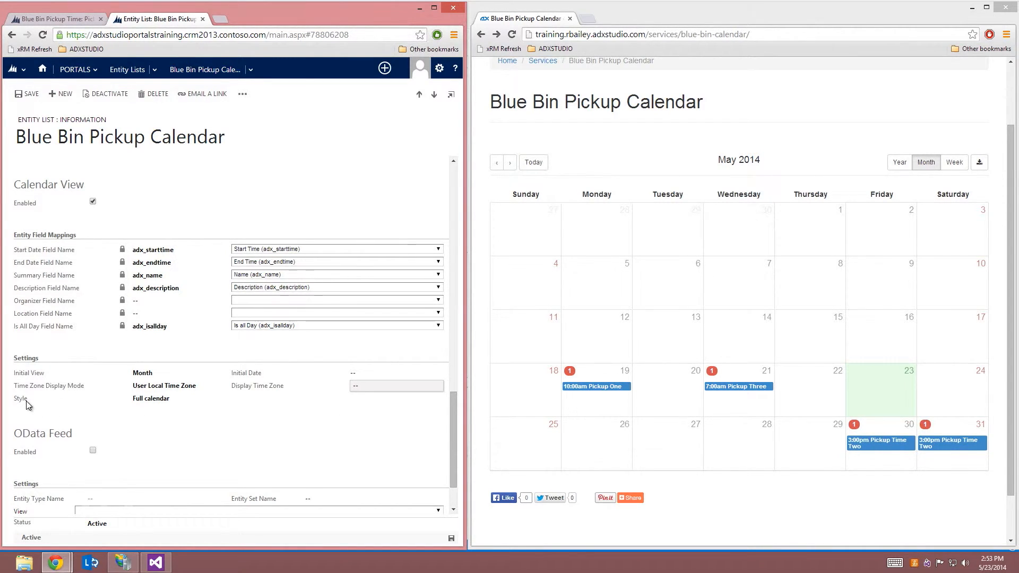
{"action": "left_click", "coordinate": [197, 399]}
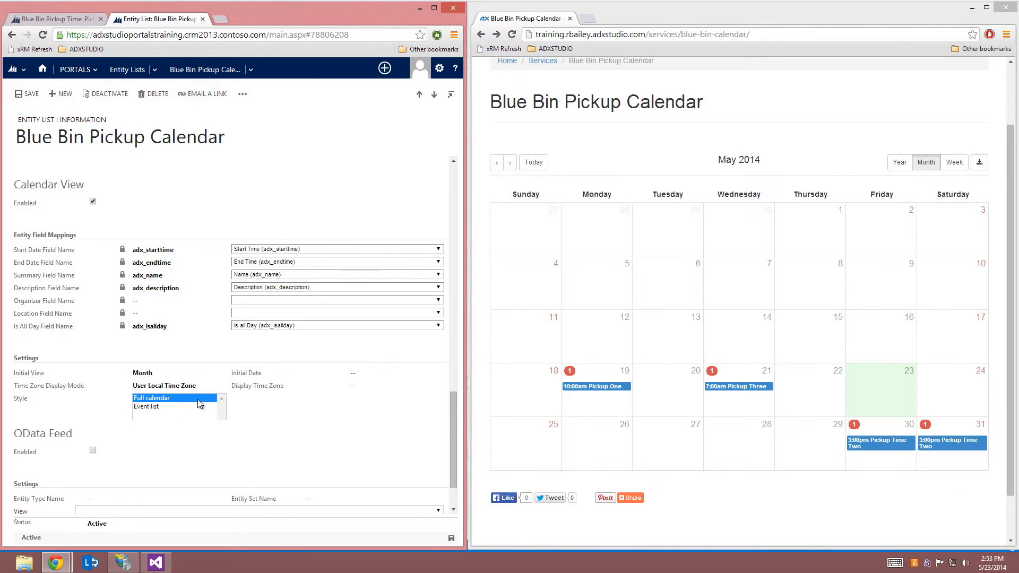
{"action": "left_click", "coordinate": [175, 409]}
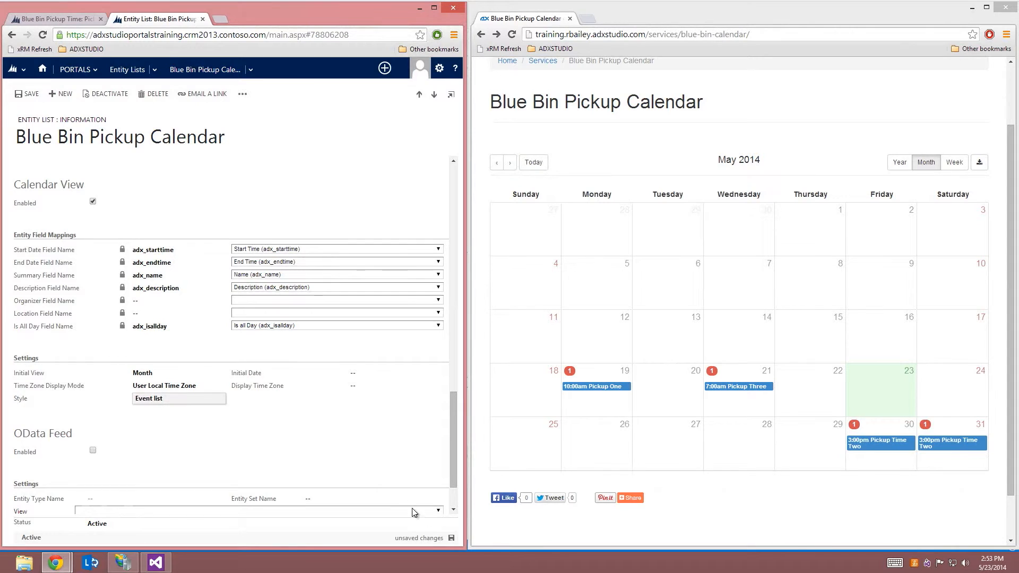
{"action": "left_click", "coordinate": [451, 540]}
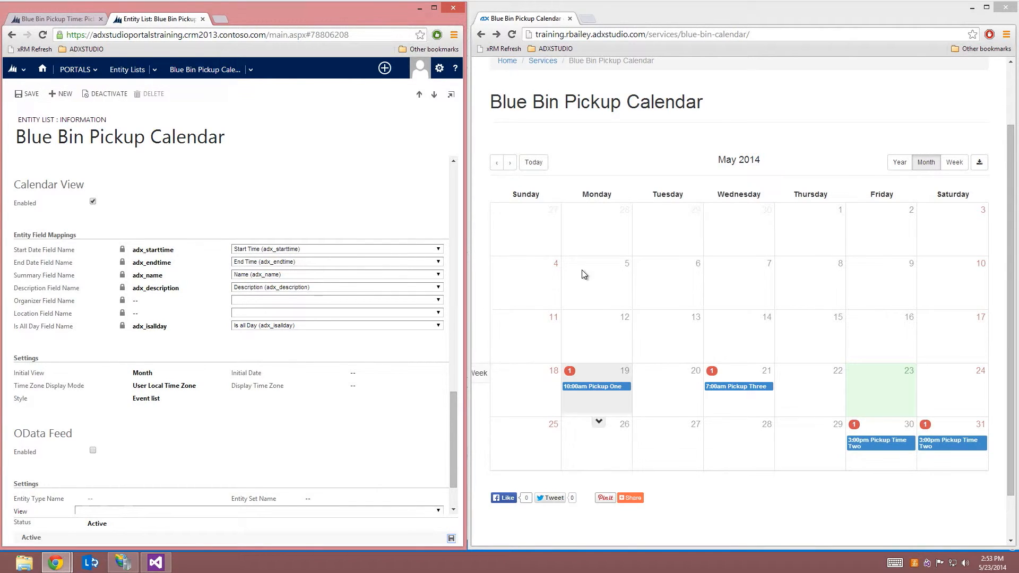
{"action": "left_click", "coordinate": [495, 49]}
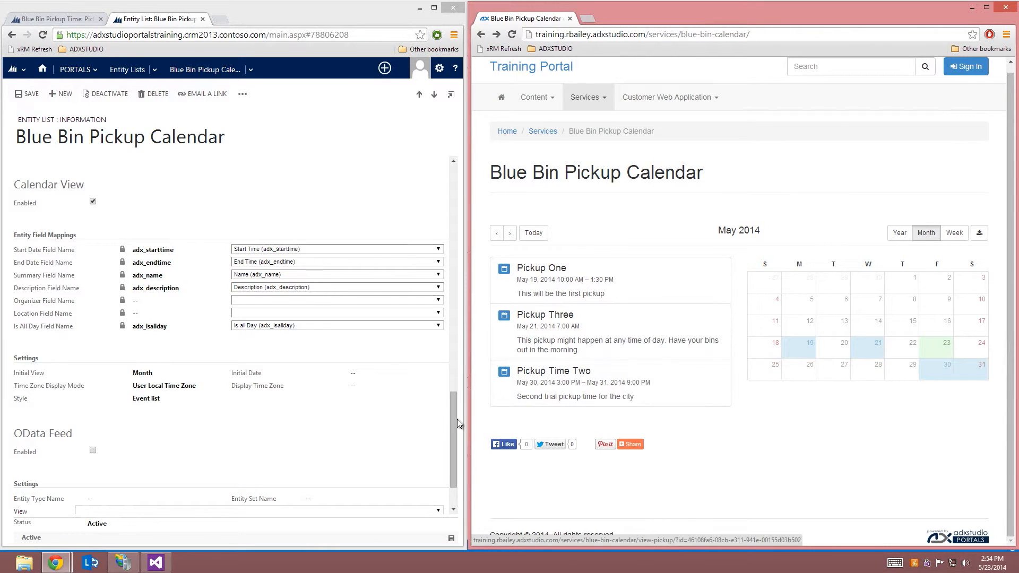
Step: Review the entity list's General settings, view the Pickup Three details page from the portal's event list, and return to the calendar
{"action": "left_click_drag", "start_coordinate": [451, 421], "coordinate": [427, 202]}
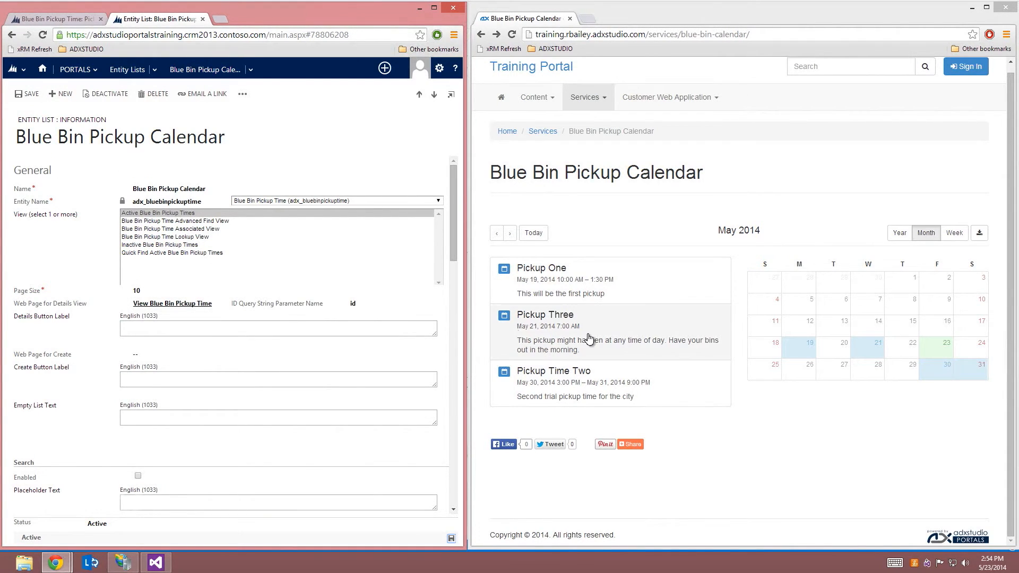
{"action": "left_click", "coordinate": [569, 326]}
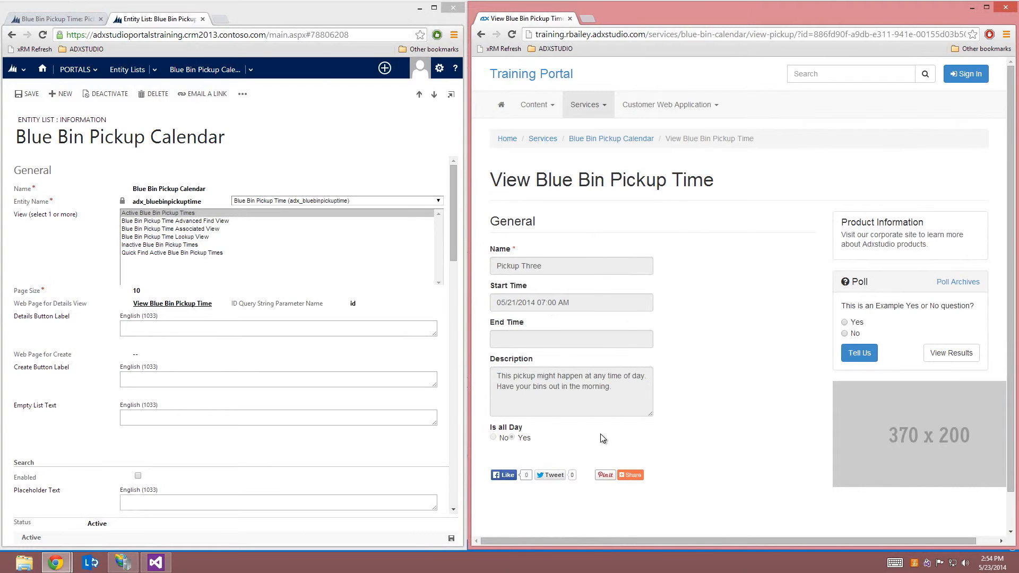
{"action": "left_click", "coordinate": [480, 34]}
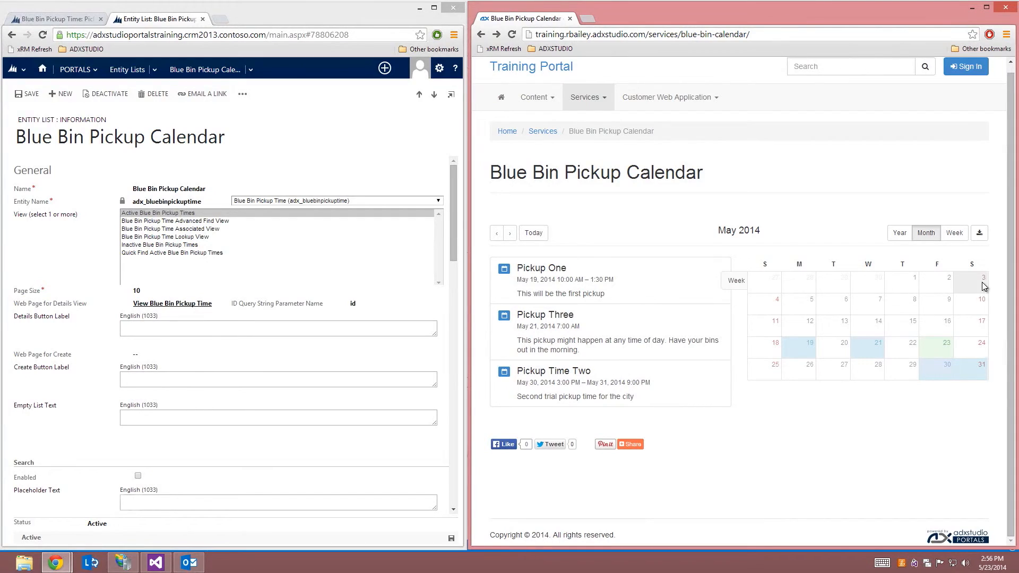
Step: Export the portal calendar as an iCalendar file and open it in Outlook to inspect the Pickup Time Two event
{"action": "left_click", "coordinate": [979, 234]}
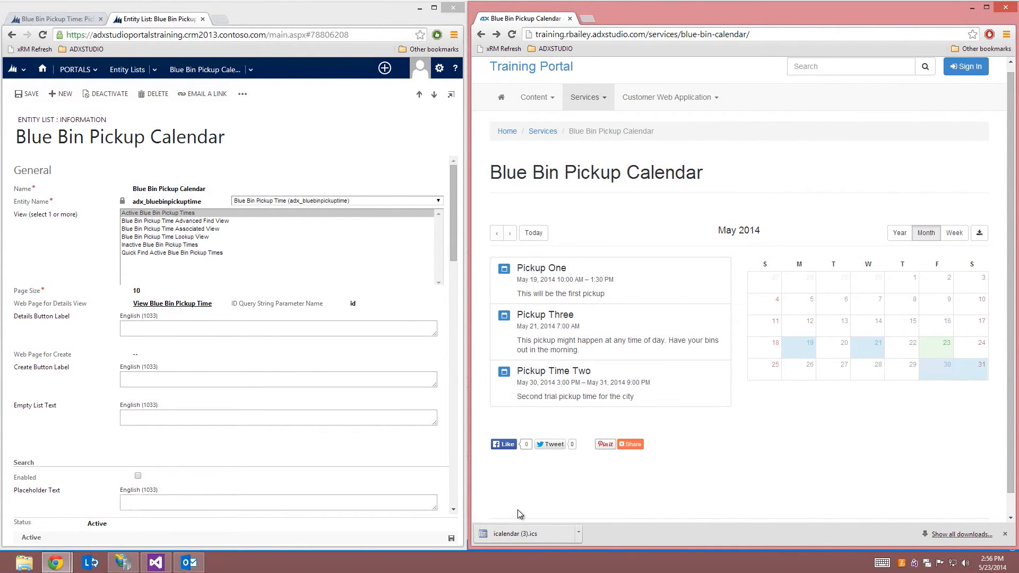
{"action": "left_click", "coordinate": [516, 533]}
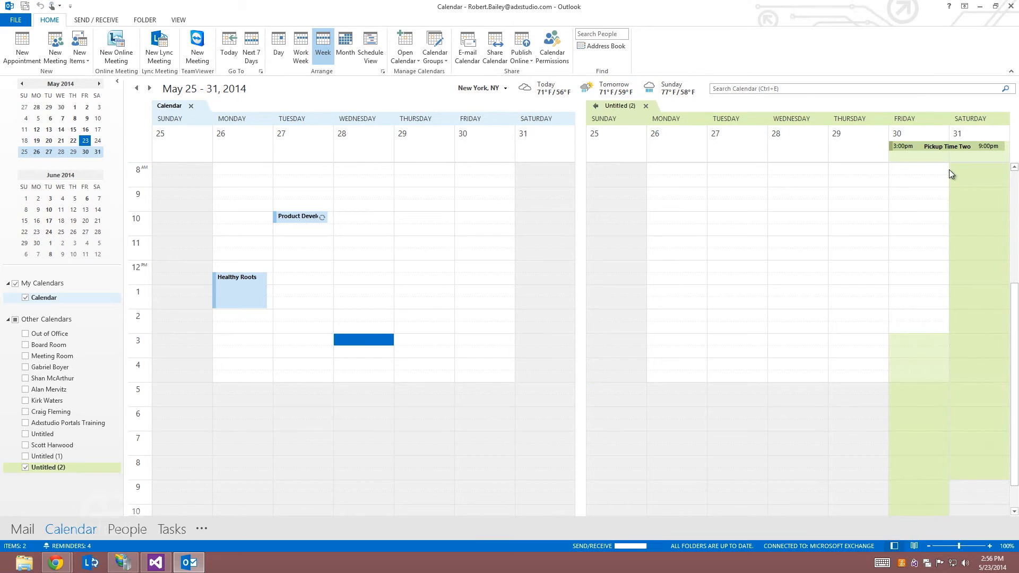
{"action": "scroll", "coordinate": [957, 246], "scroll_direction": "up", "scroll_amount": 1}
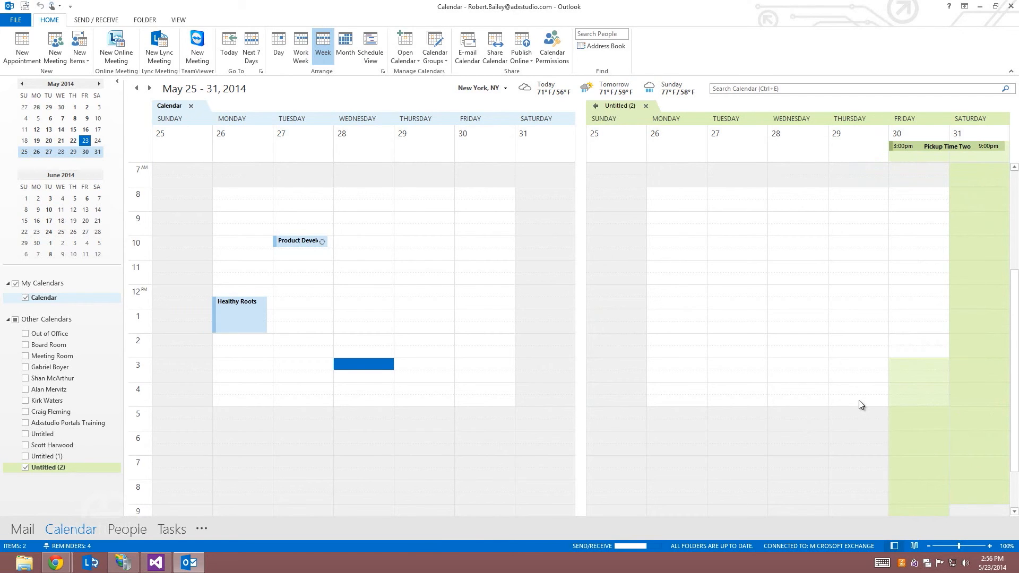
{"action": "scroll", "coordinate": [859, 405], "scroll_direction": "down", "scroll_amount": 1}
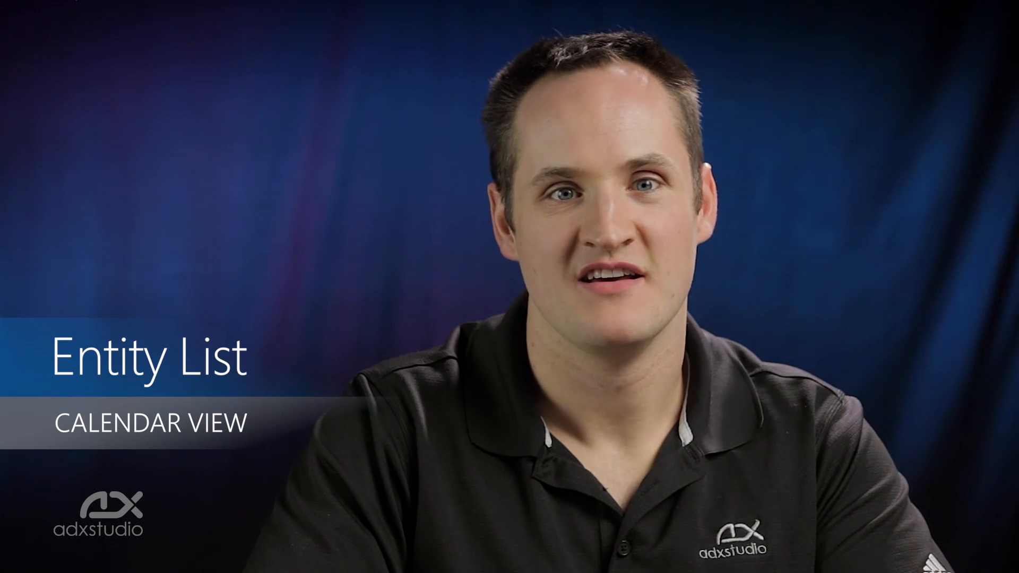